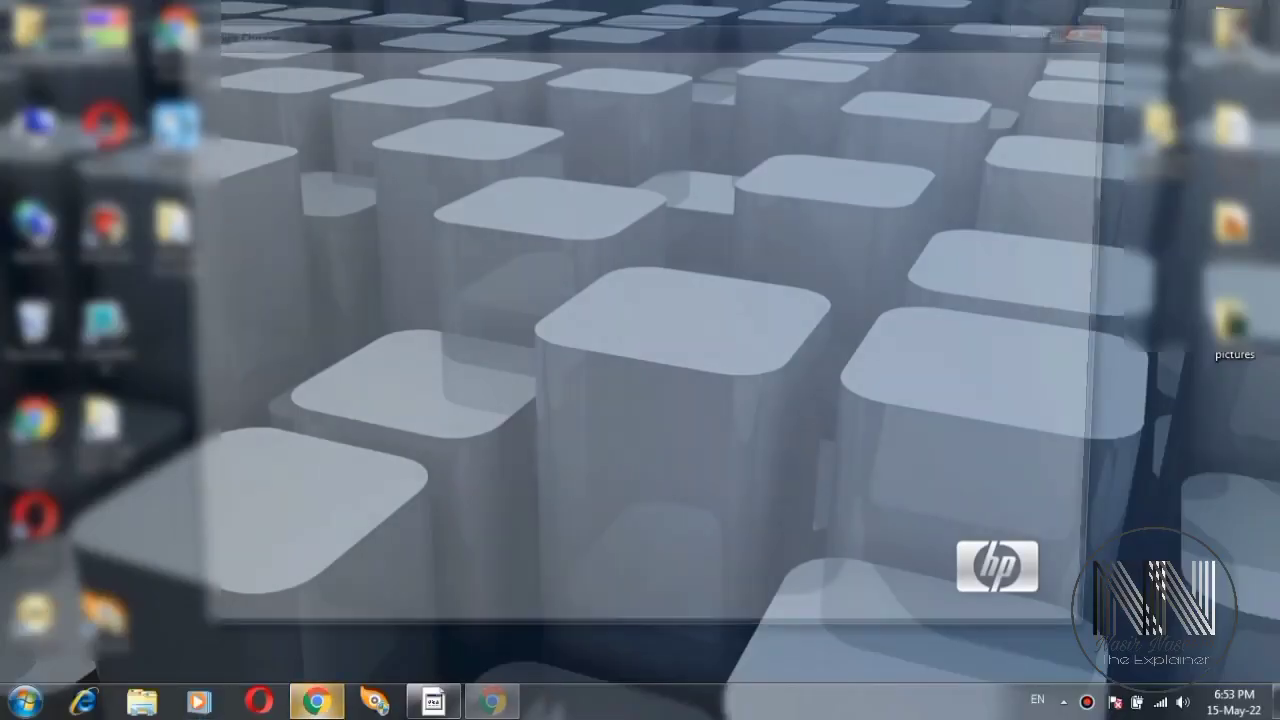
# Maximize the Chrome profile picker and open a browser window for the chosen profile.
pyautogui.hotkey('alt', 'space')
pyautogui.press('x')
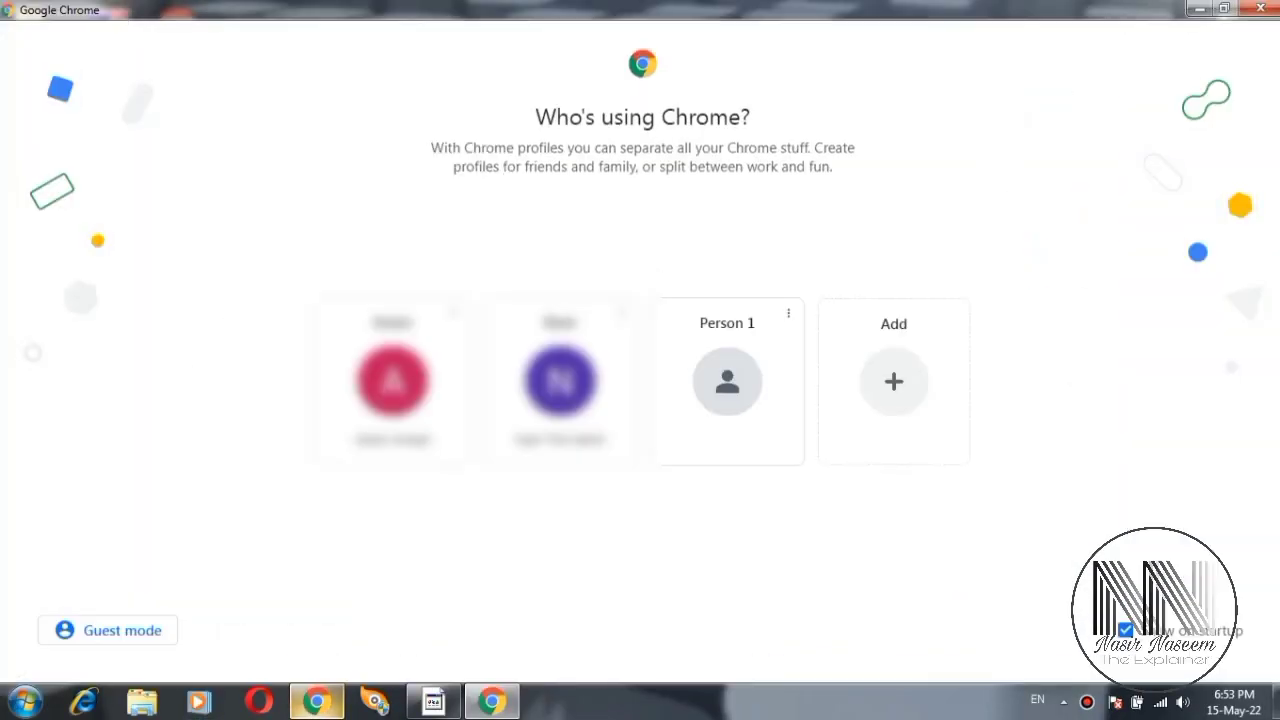
pyautogui.click(392, 380)
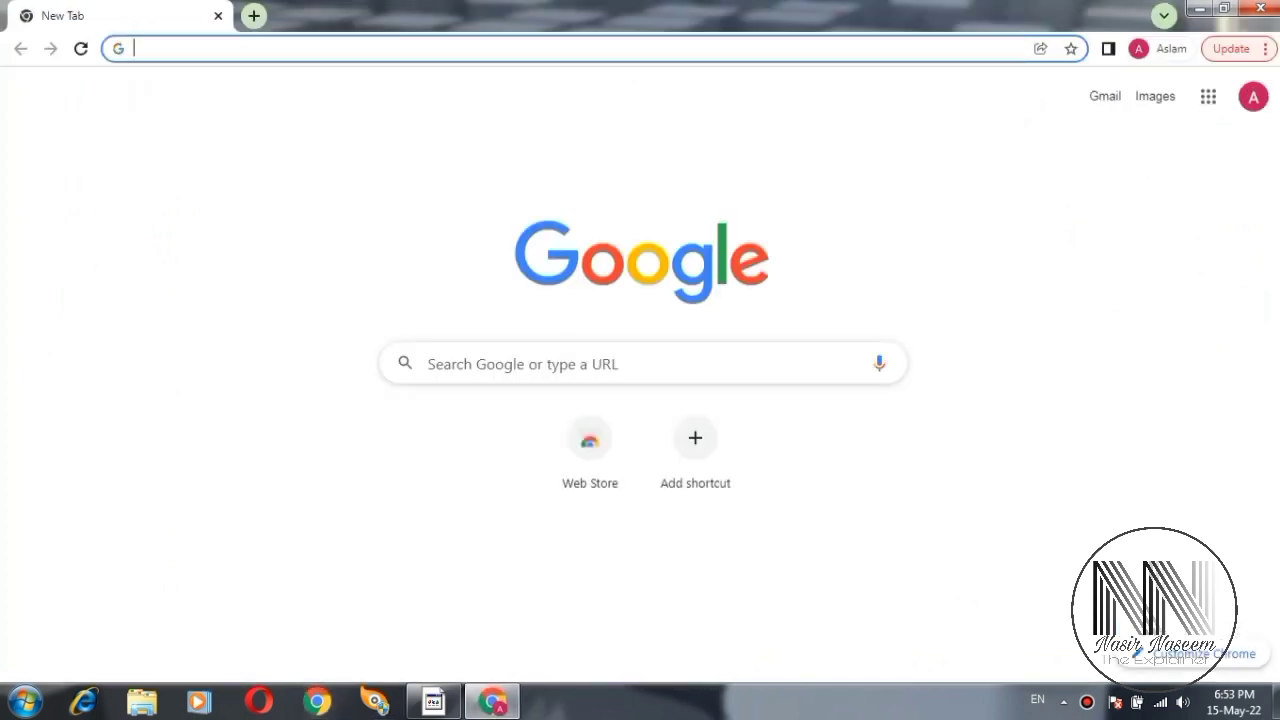
# Search Google for 'studio youtube' and open the YouTube Studio result.
pyautogui.click(640, 364)
pyautogui.click(500, 404)
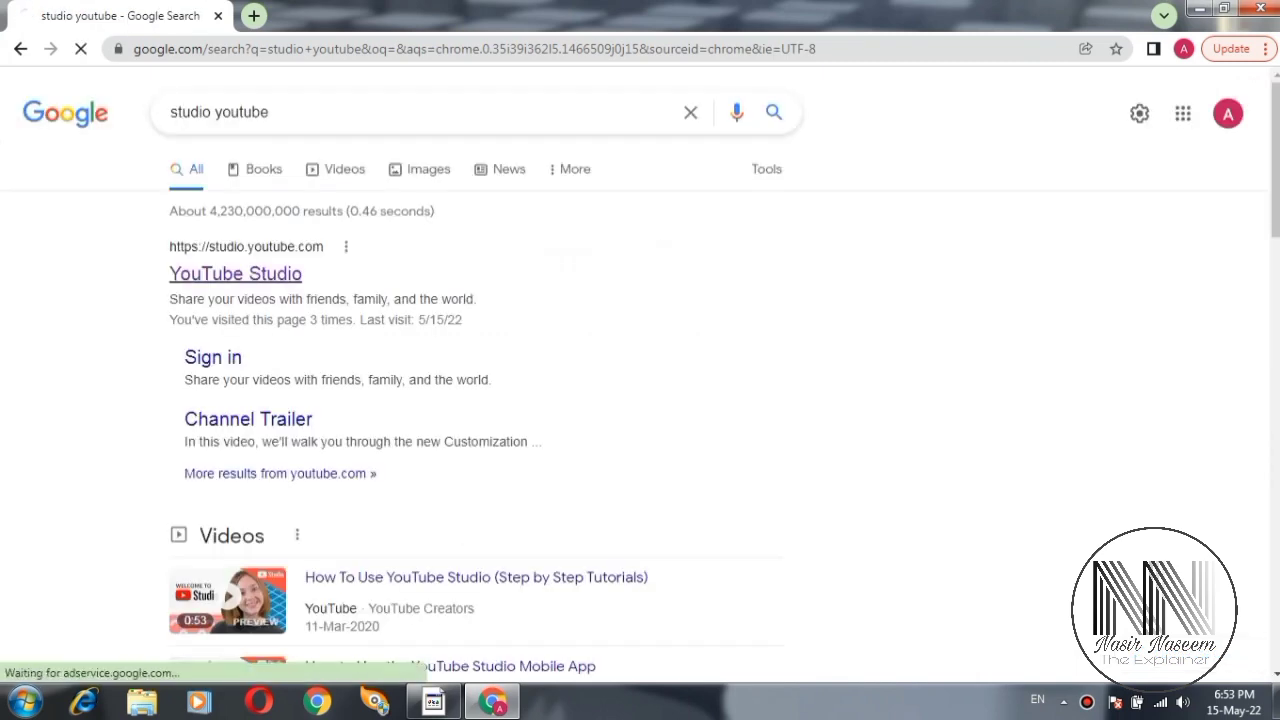
pyautogui.click(235, 273)
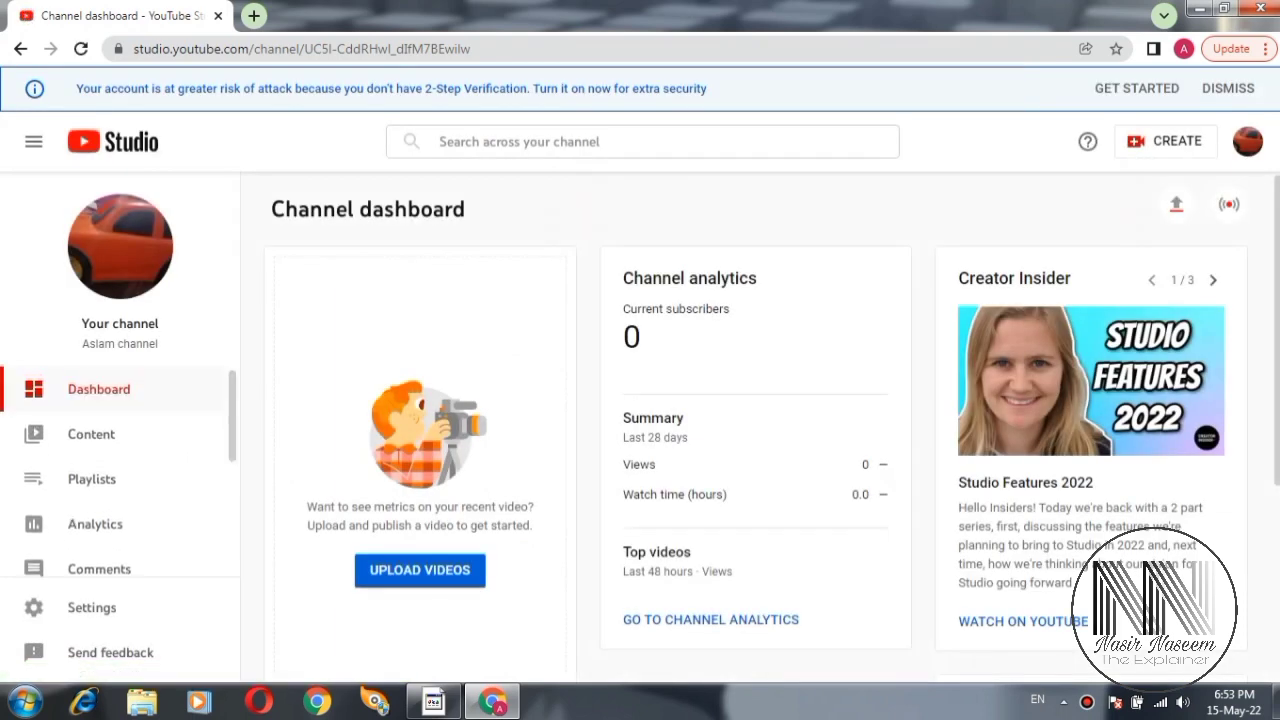
# Highlight the Channel dashboard heading, then go to the Content list of videos.
pyautogui.moveTo(323, 209); pyautogui.dragTo(396, 209)
pyautogui.moveTo(285, 209); pyautogui.dragTo(466, 209)
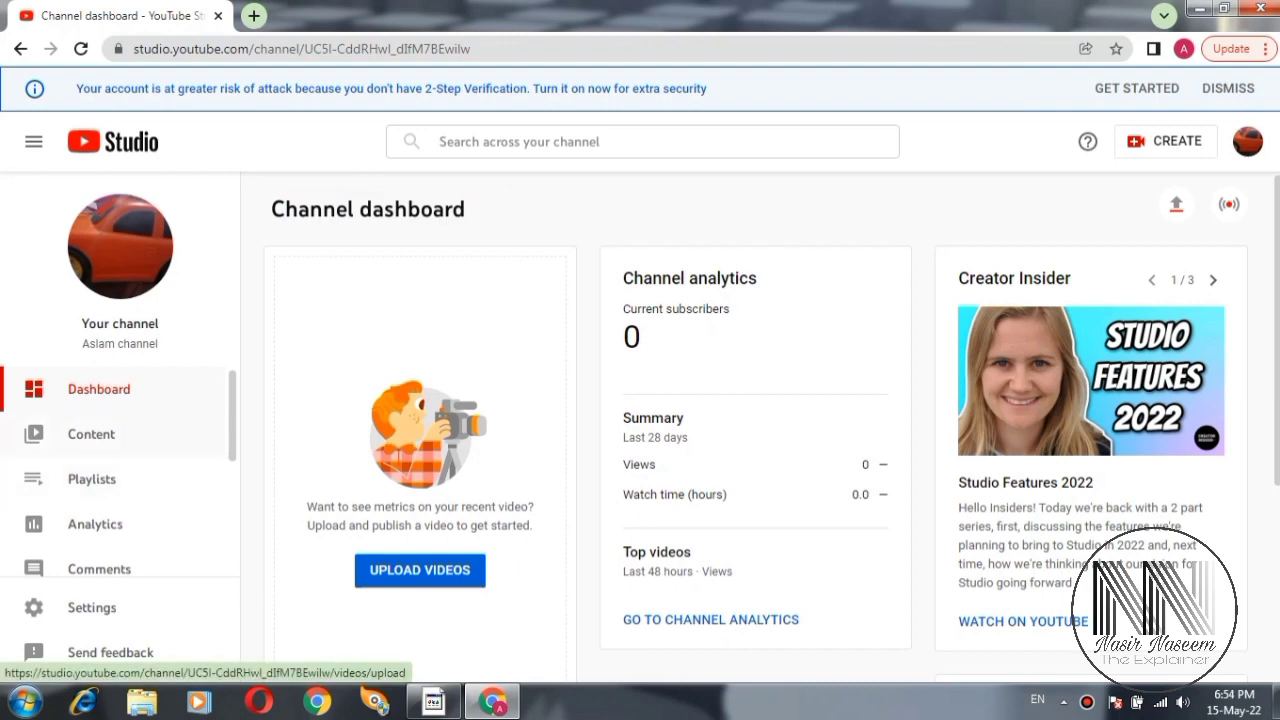
pyautogui.click(420, 570)
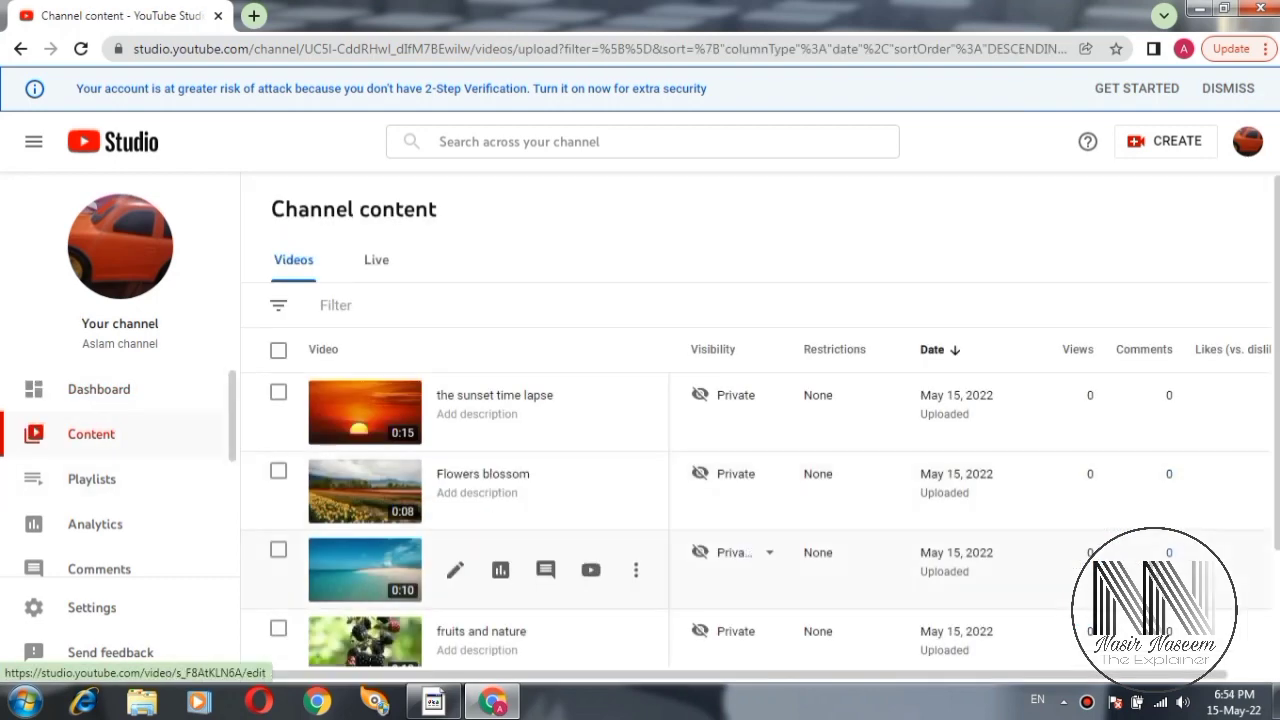
pyautogui.scroll(-2, 760, 450)
pyautogui.scroll(2, 760, 450)
pyautogui.scroll(-2, 760, 450)
pyautogui.scroll(2, 760, 450)
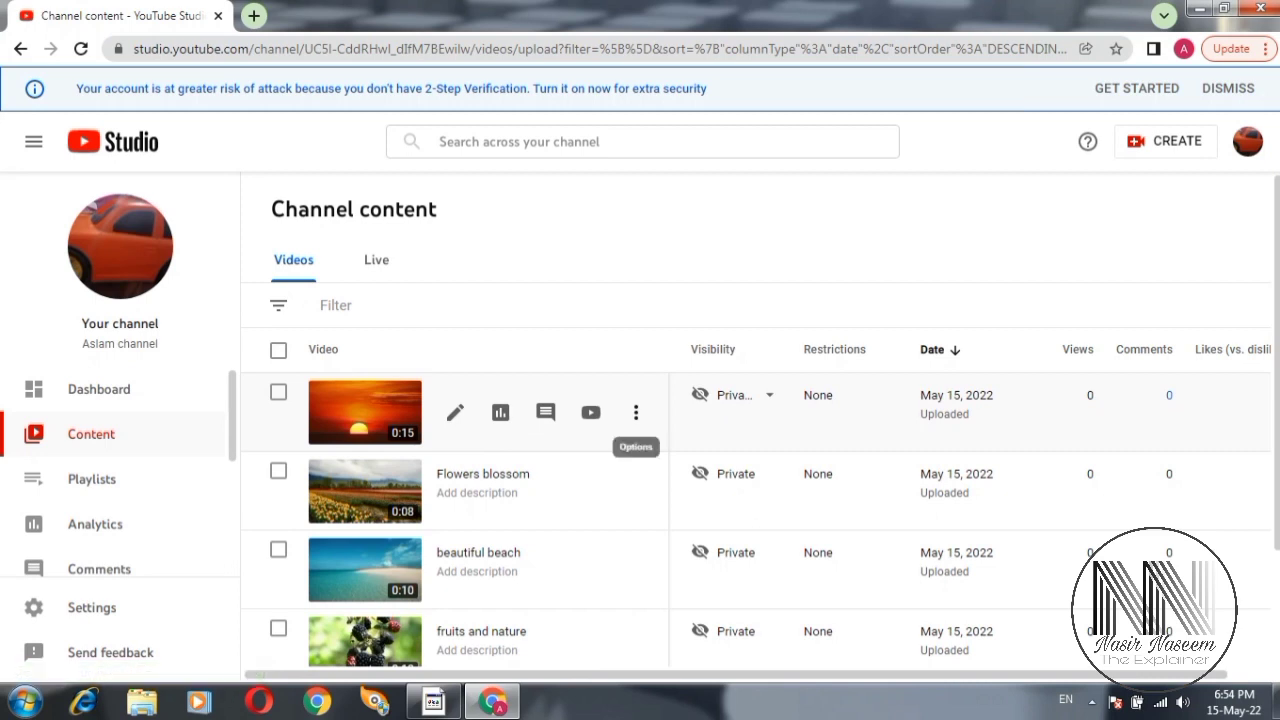
# Open and dismiss the Options menu for 'the sunset time lapse' video.
pyautogui.click(635, 412)
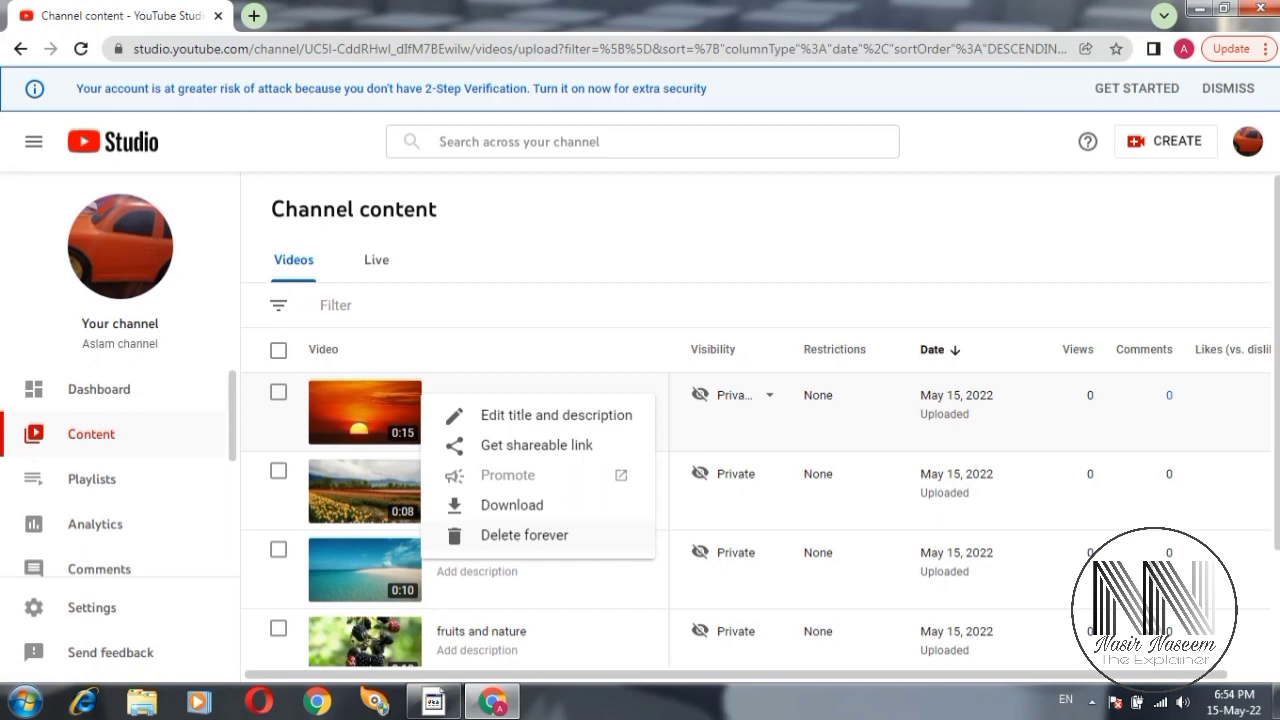
pyautogui.press('Escape')
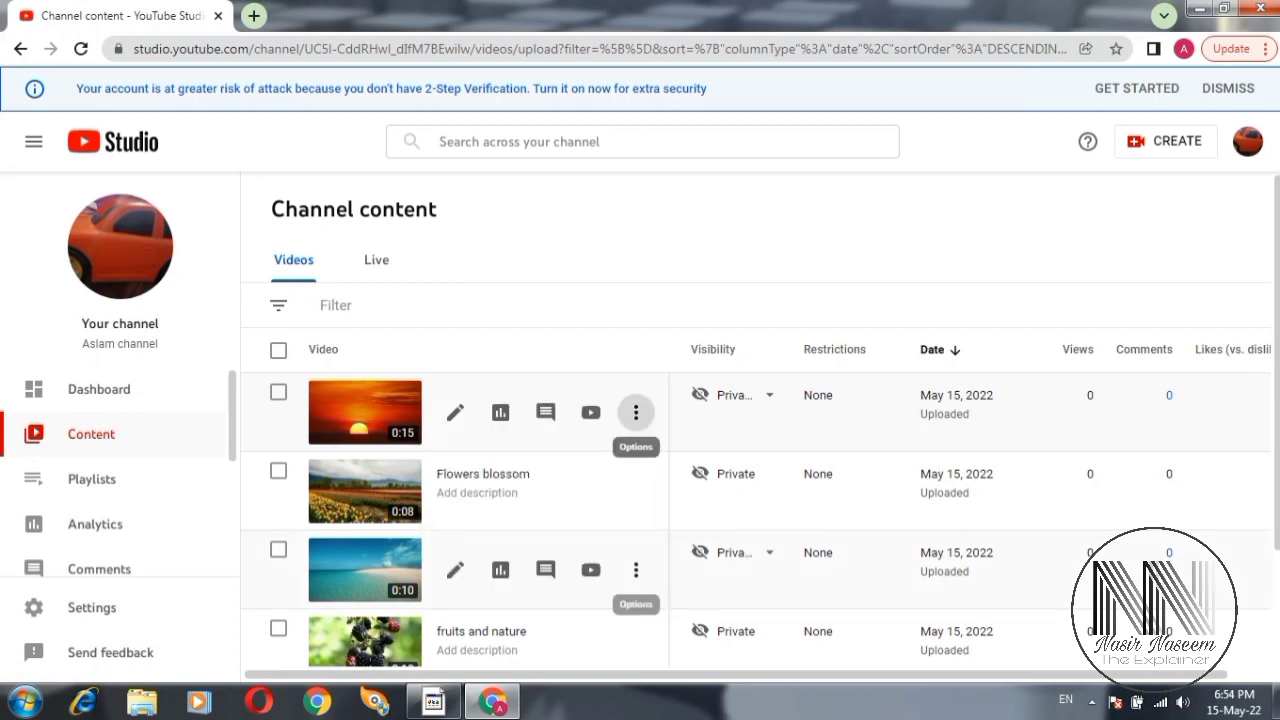
pyautogui.press('Return')
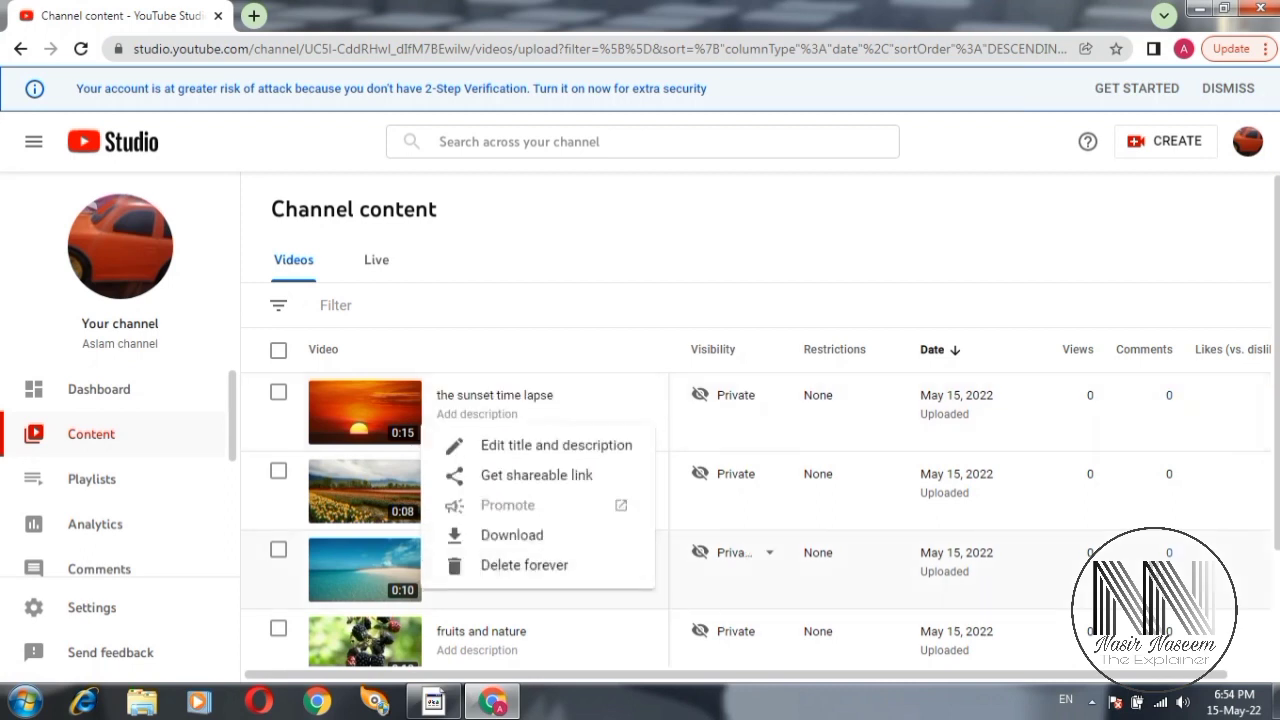
pyautogui.press('Escape')
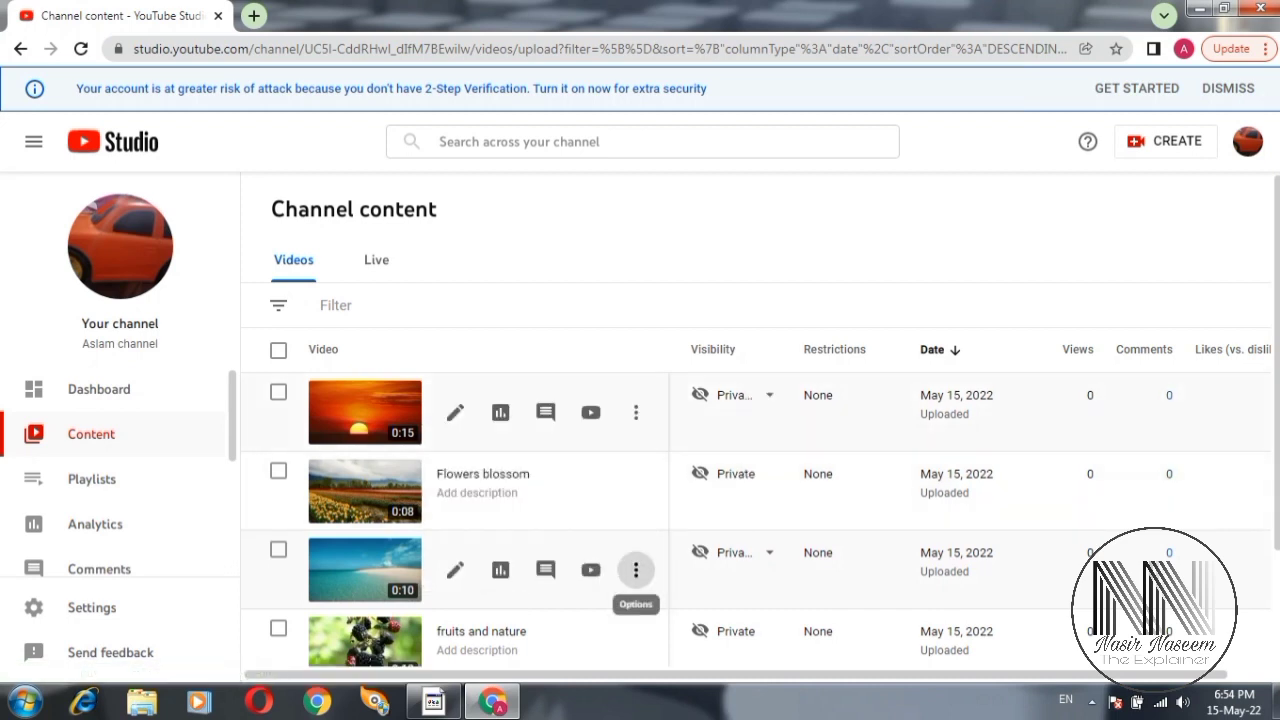
# Tick 'the sunset time lapse', 'Flowers blossom' and 'beautiful beach' videos.
pyautogui.click(278, 392)
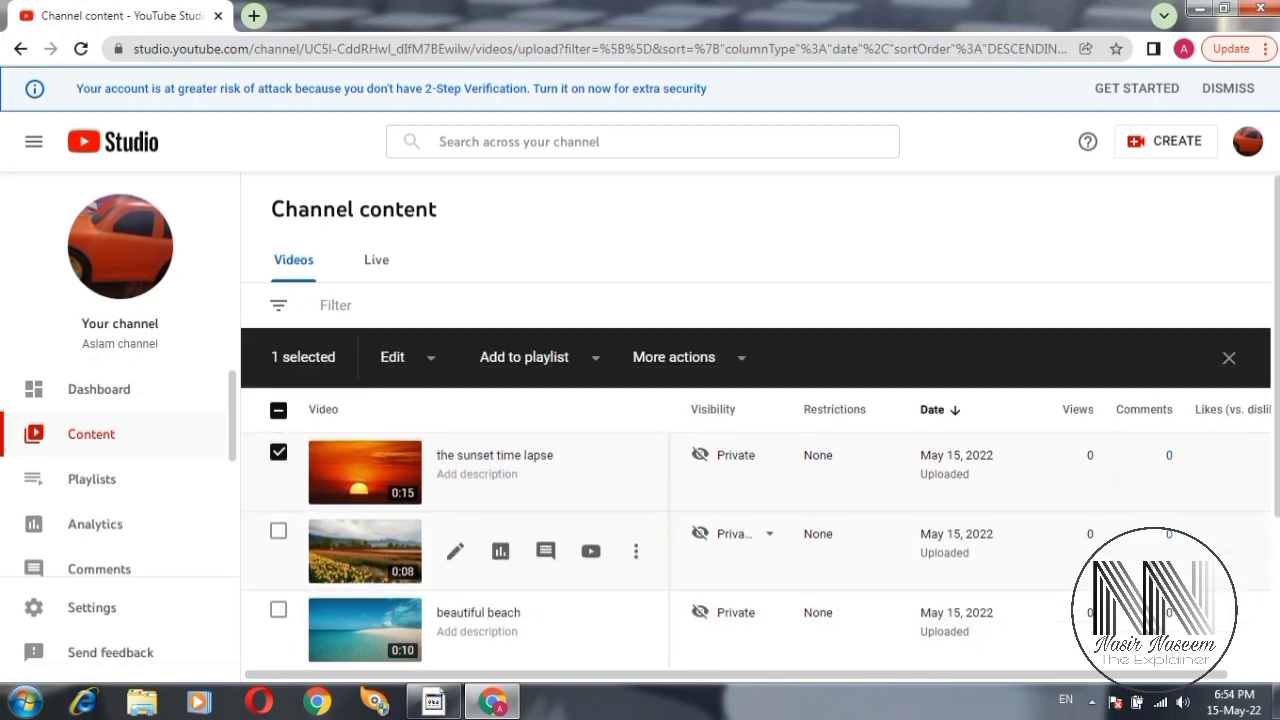
pyautogui.click(278, 531)
pyautogui.click(278, 609)
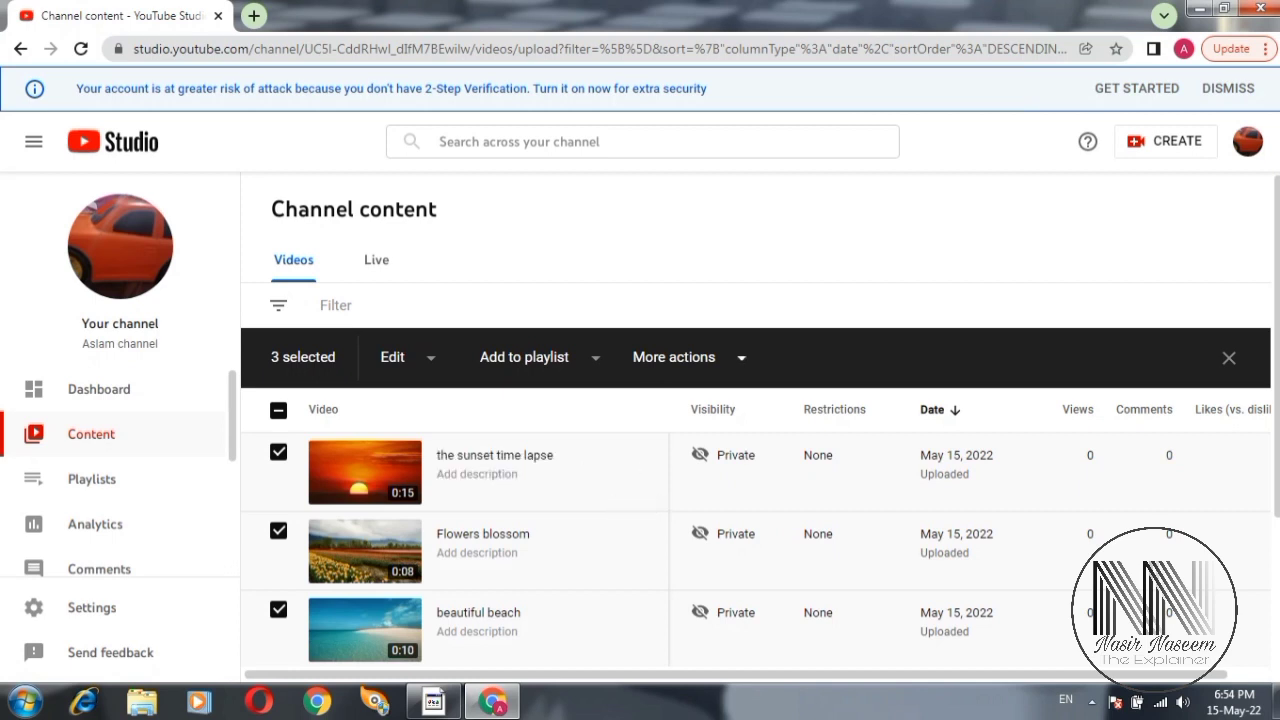
# Start Delete forever on the three ticked videos, acknowledge, then cancel the deletion.
pyautogui.click(688, 357)
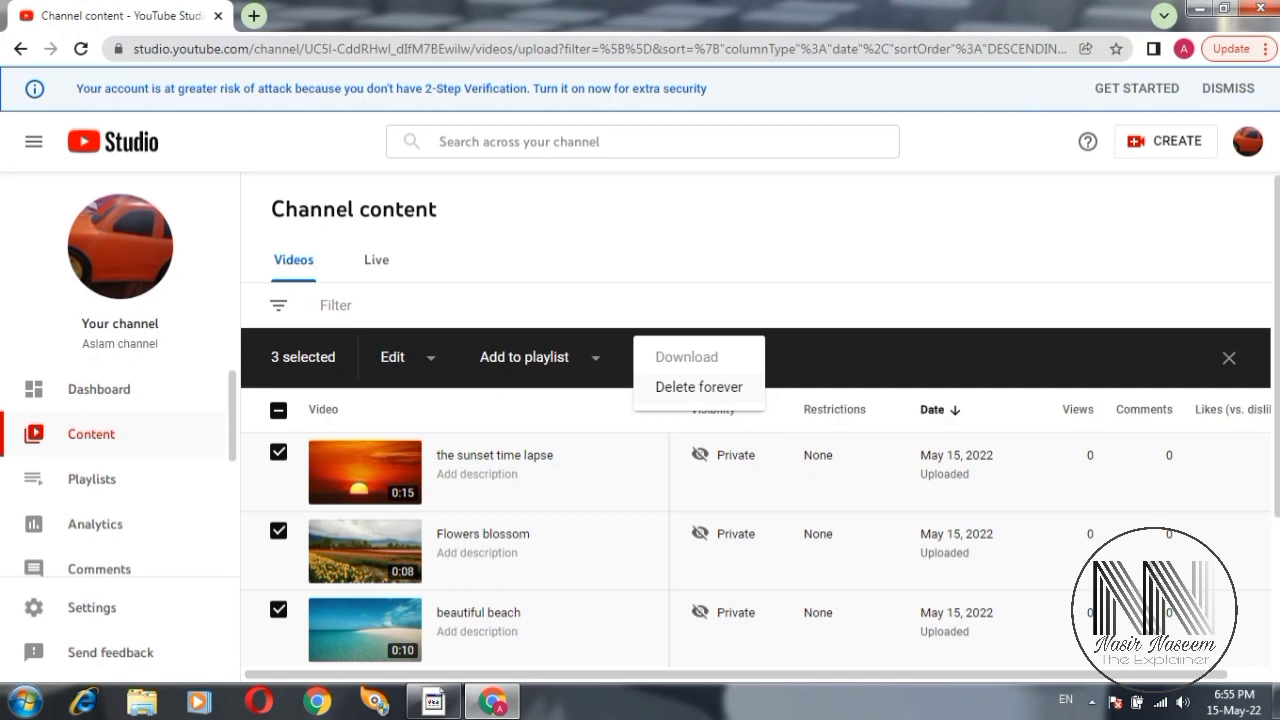
pyautogui.click(699, 386)
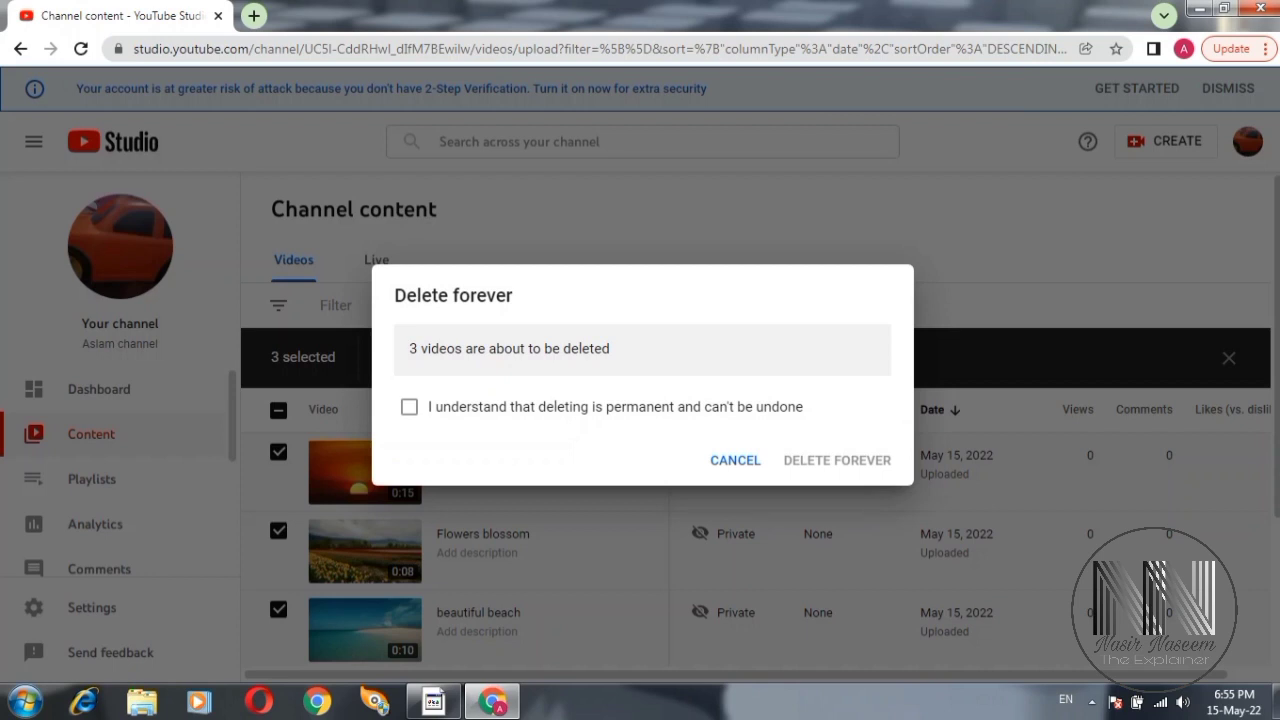
pyautogui.click(409, 406)
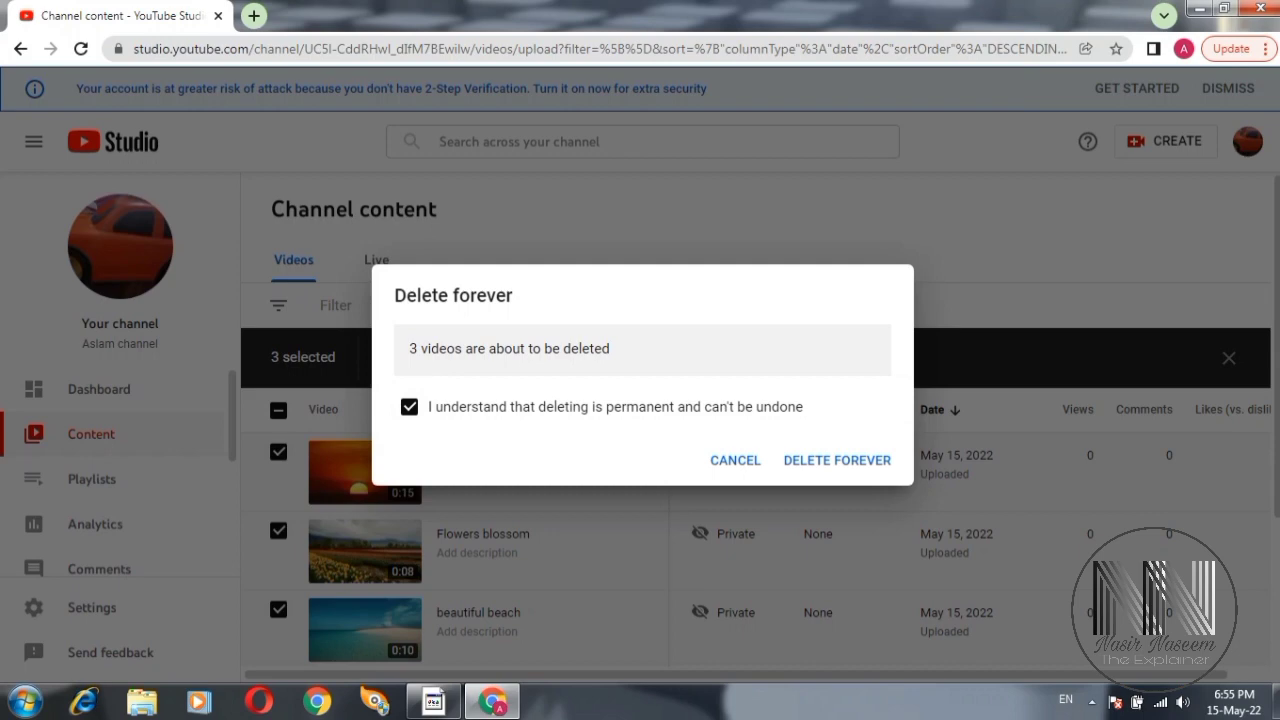
pyautogui.click(735, 460)
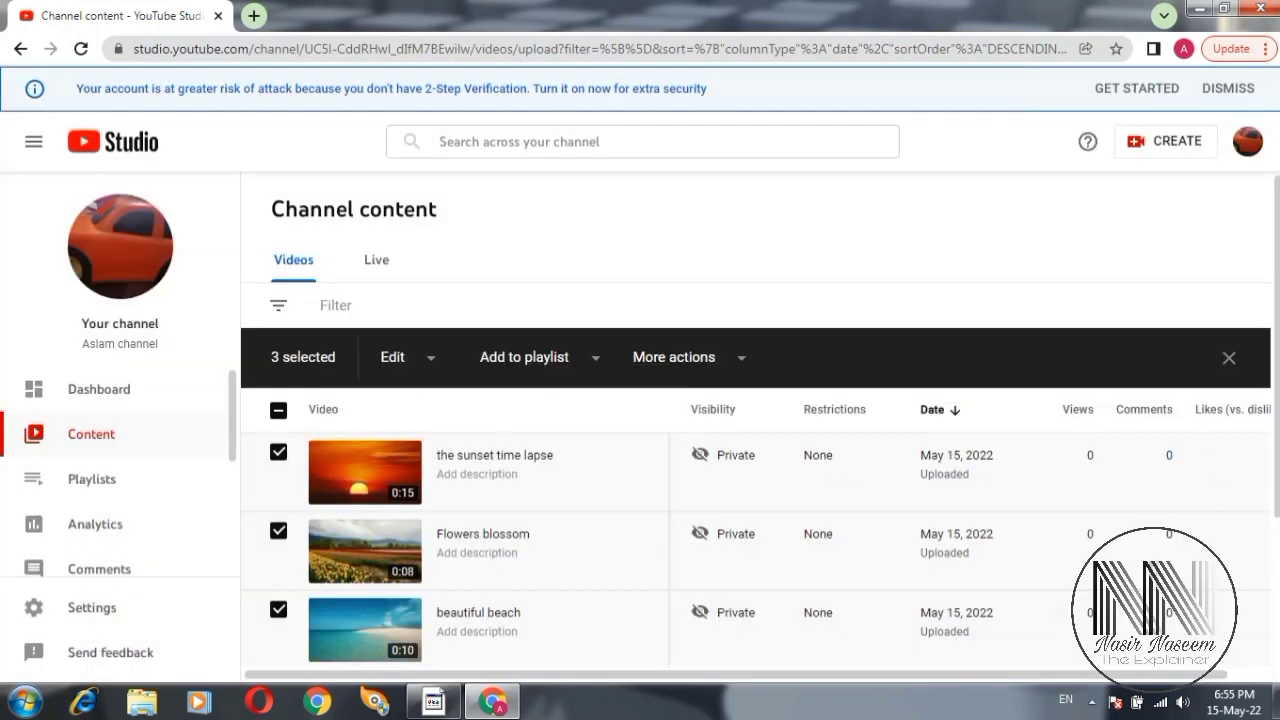
# Clear the selection and permanently delete 'the sunset time lapse' through its Options menu.
pyautogui.click(278, 410)
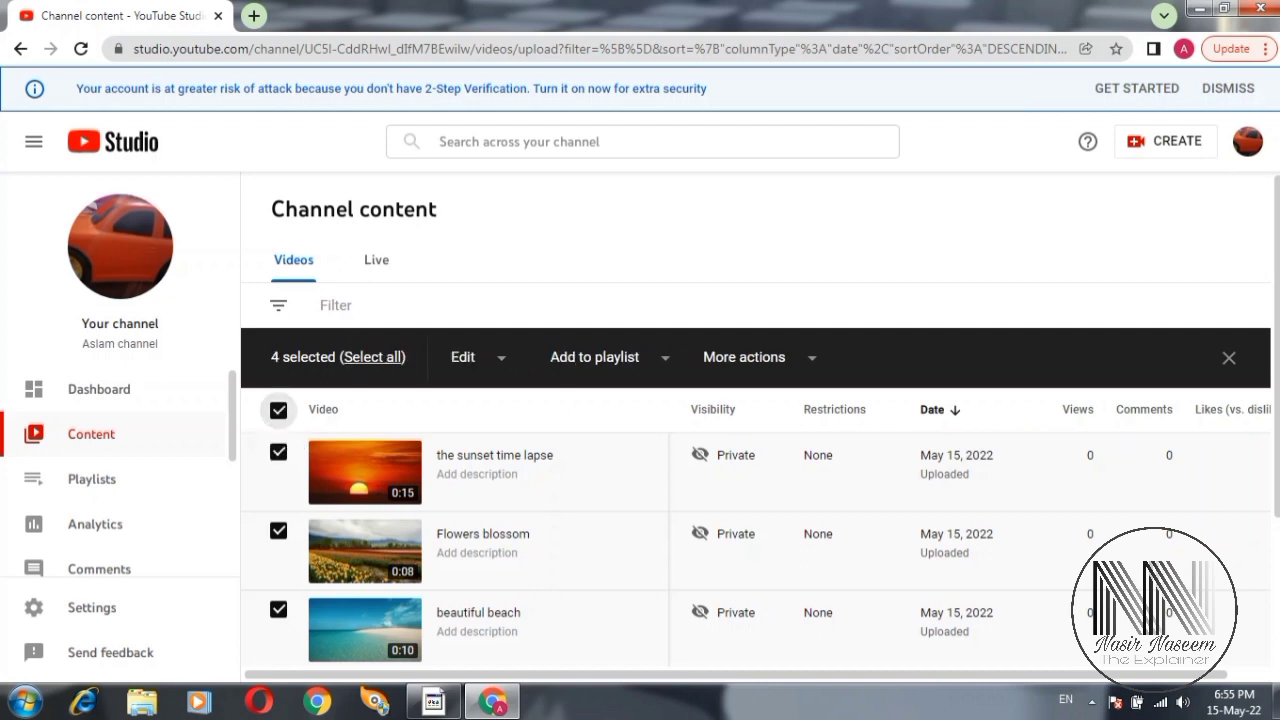
pyautogui.click(278, 410)
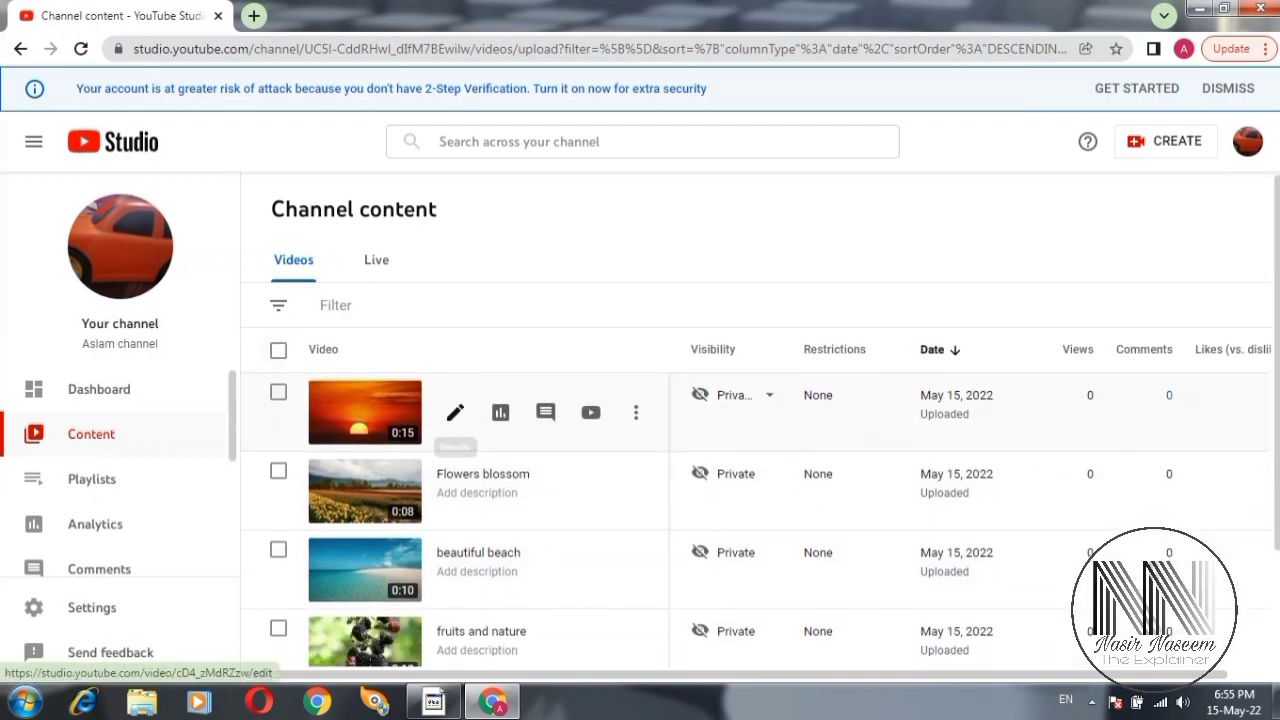
pyautogui.click(635, 412)
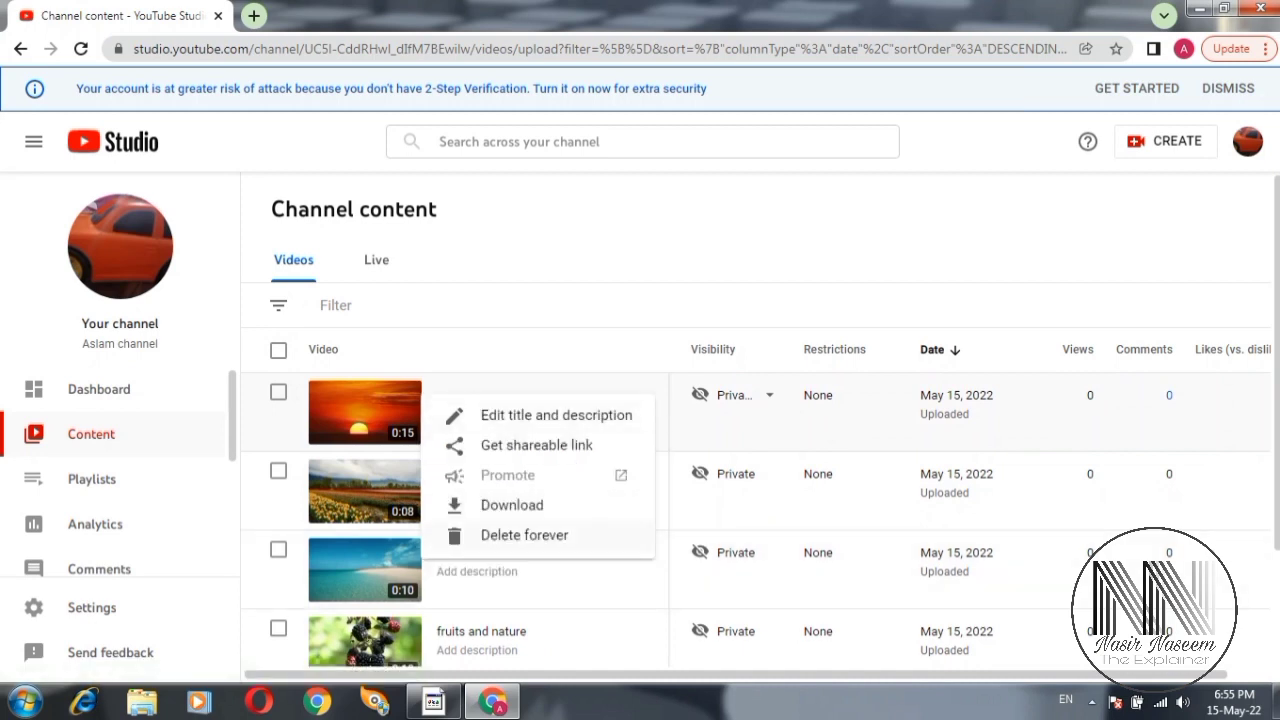
pyautogui.click(524, 535)
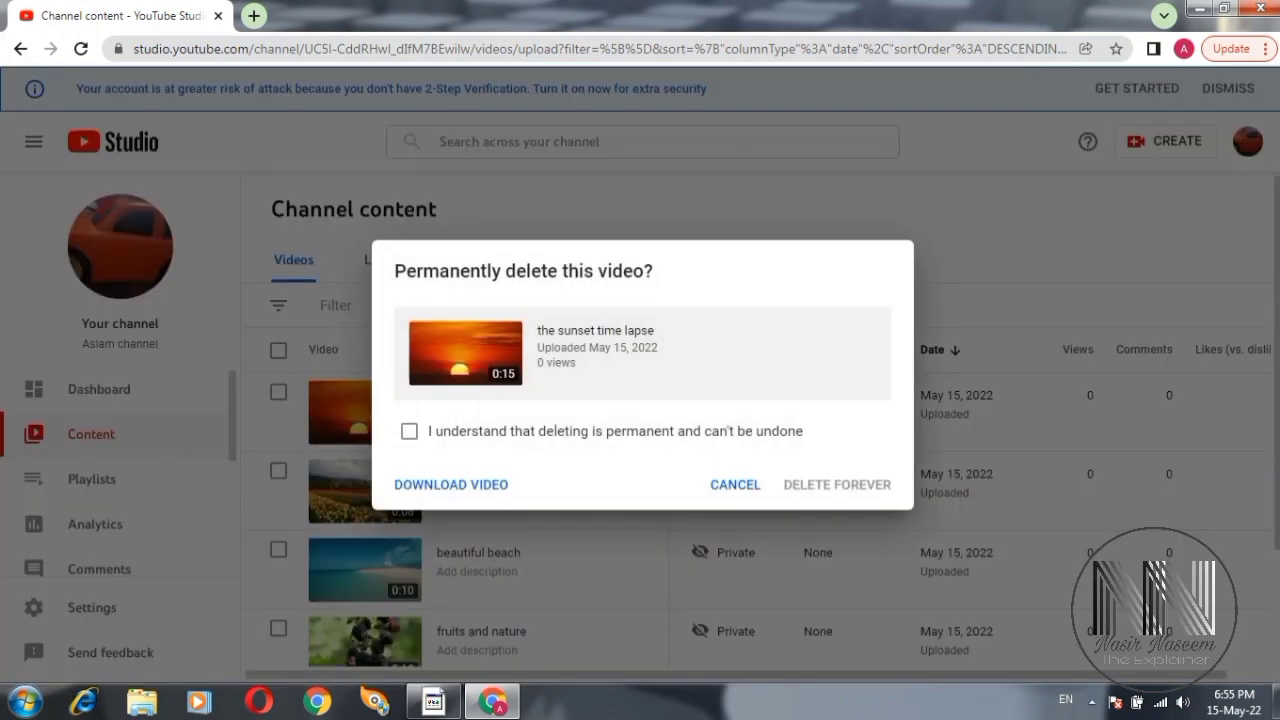
pyautogui.click(409, 431)
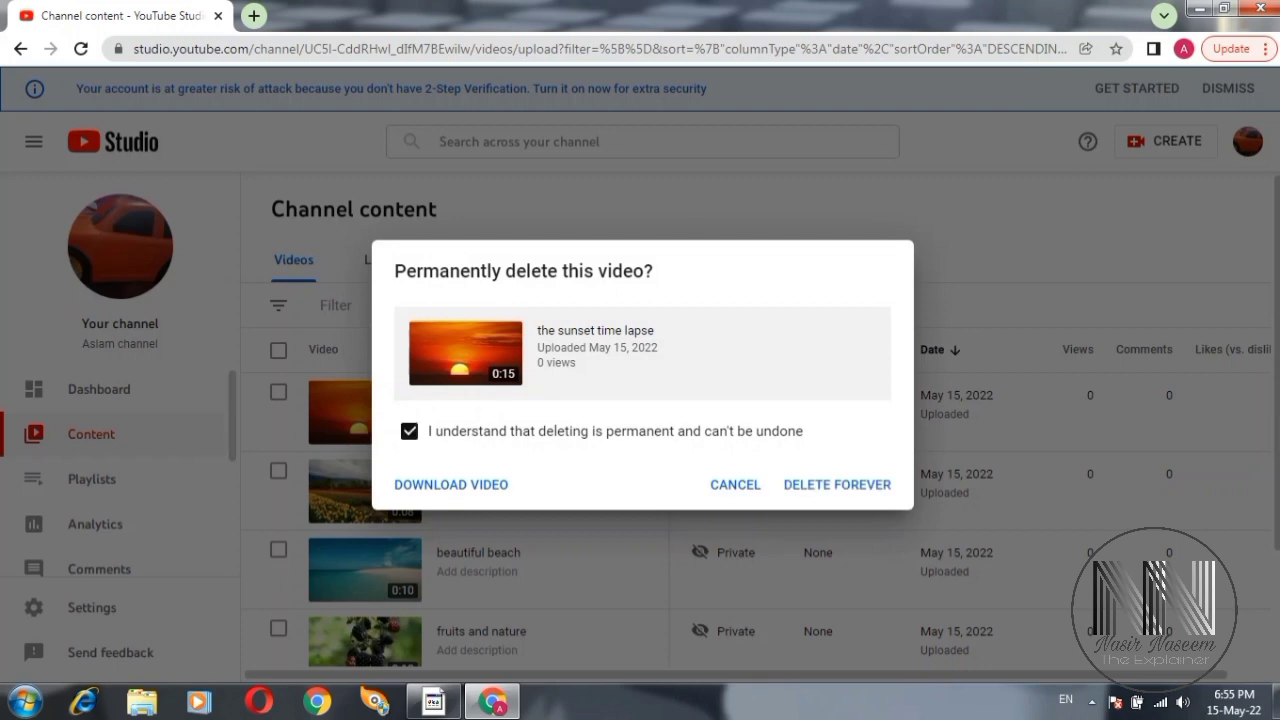
pyautogui.click(810, 484)
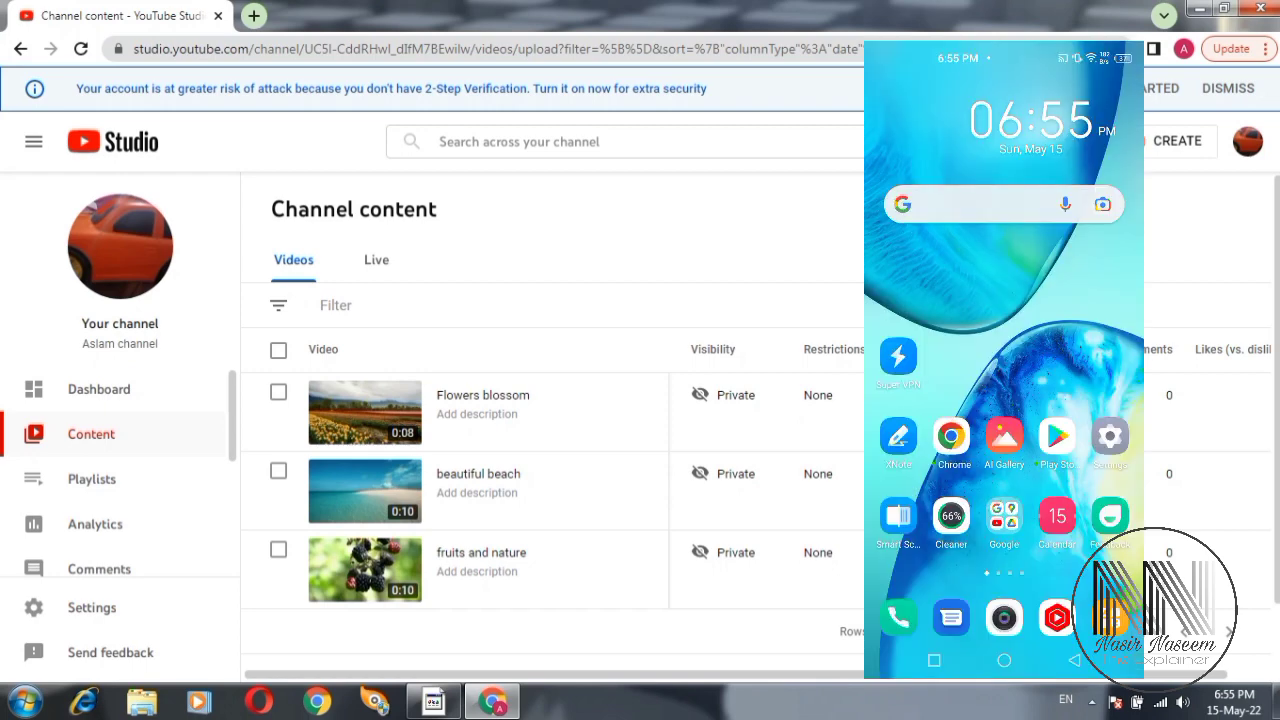
# In the phone's YouTube Studio app, open the Content list and the Flowers blossom video.
pyautogui.click(1057, 617)
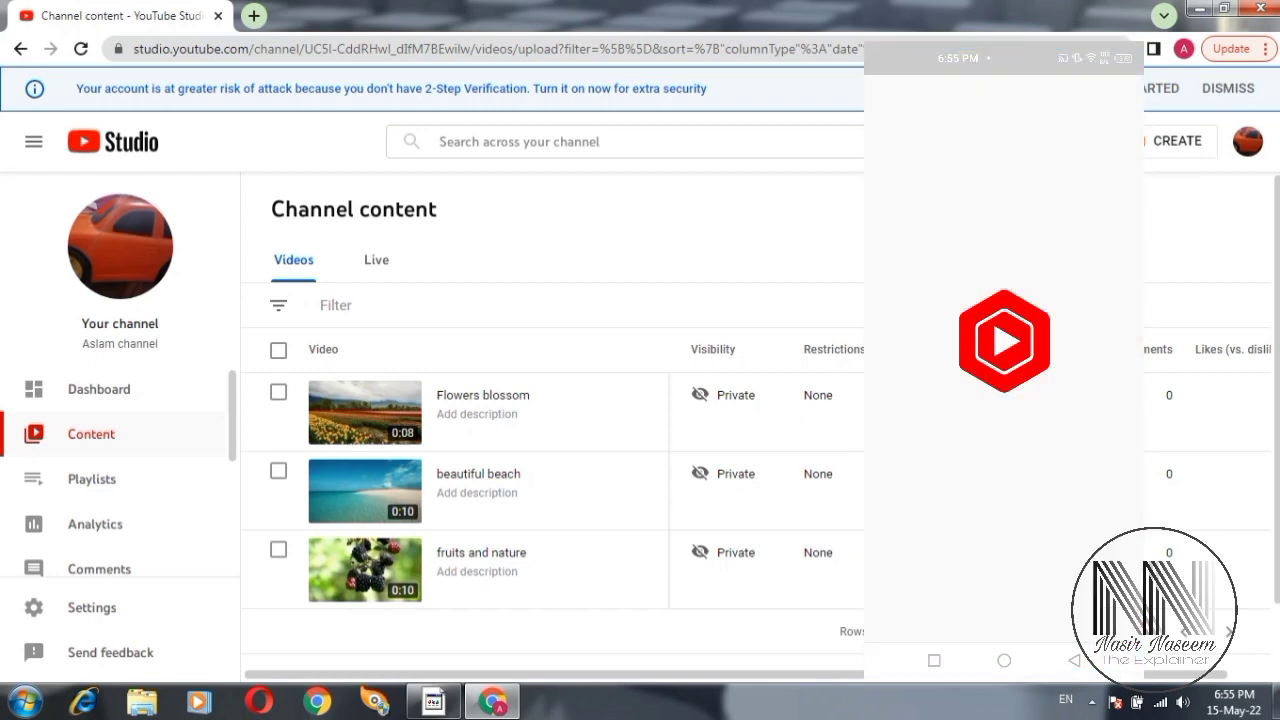
pyautogui.scroll(-2, 1004, 450)
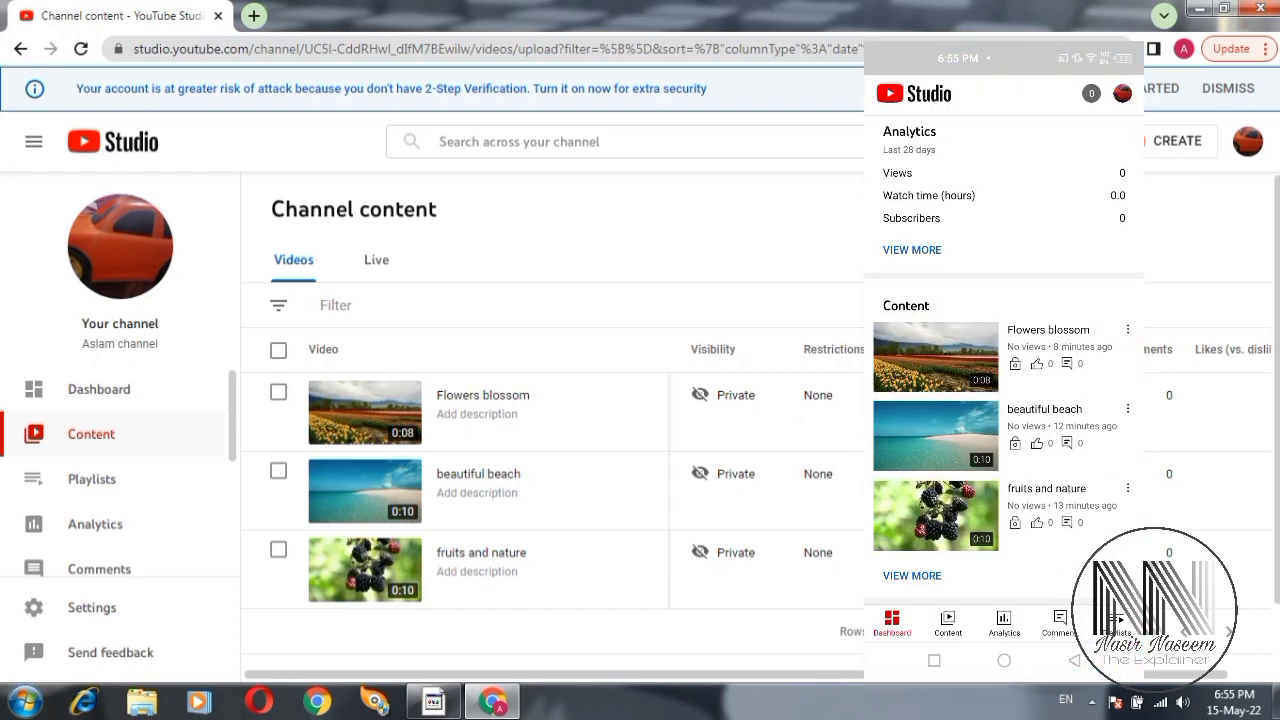
pyautogui.scroll(2, 1004, 450)
pyautogui.click(948, 622)
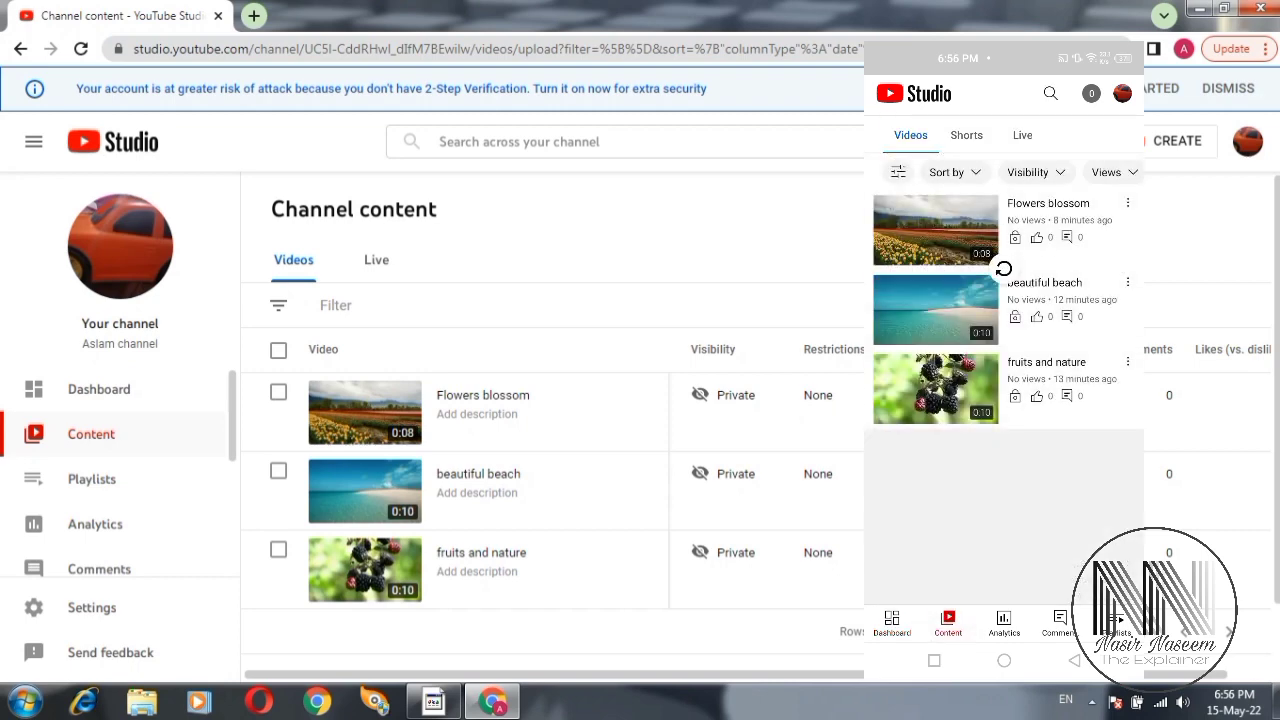
pyautogui.click(1003, 235)
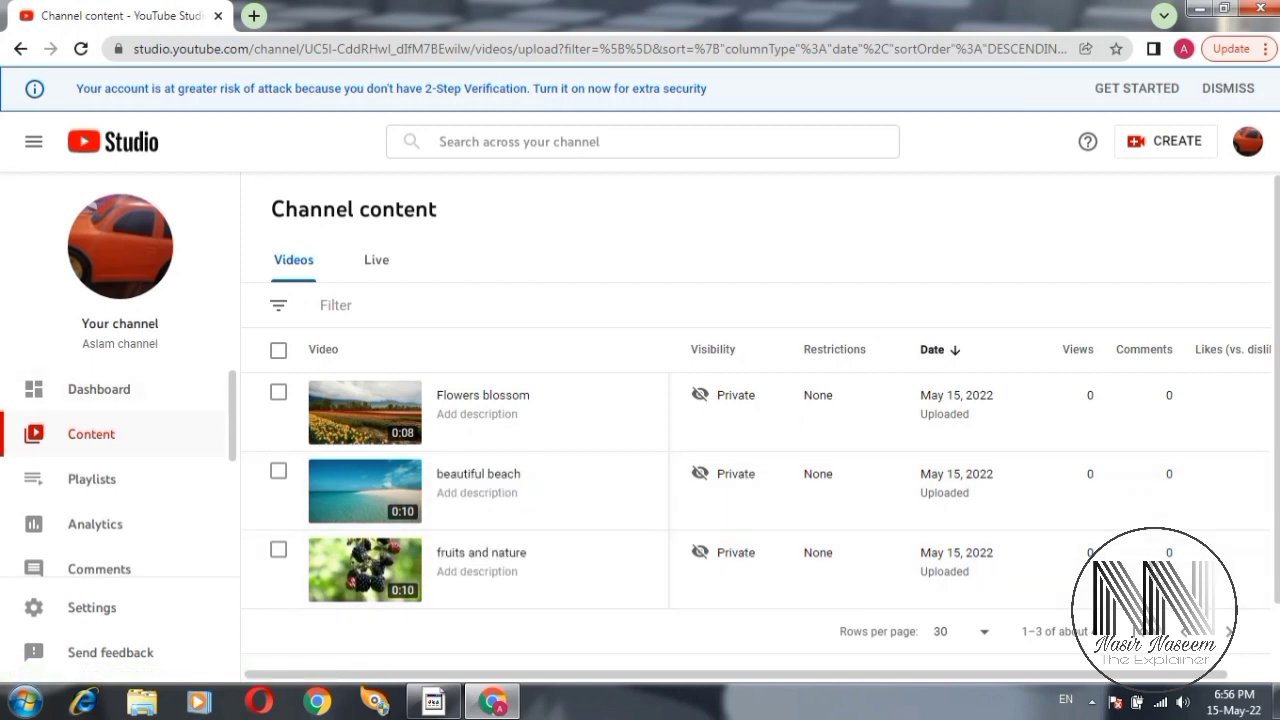
# Reload the Channel content page in Chrome with F5.
pyautogui.press('F5')
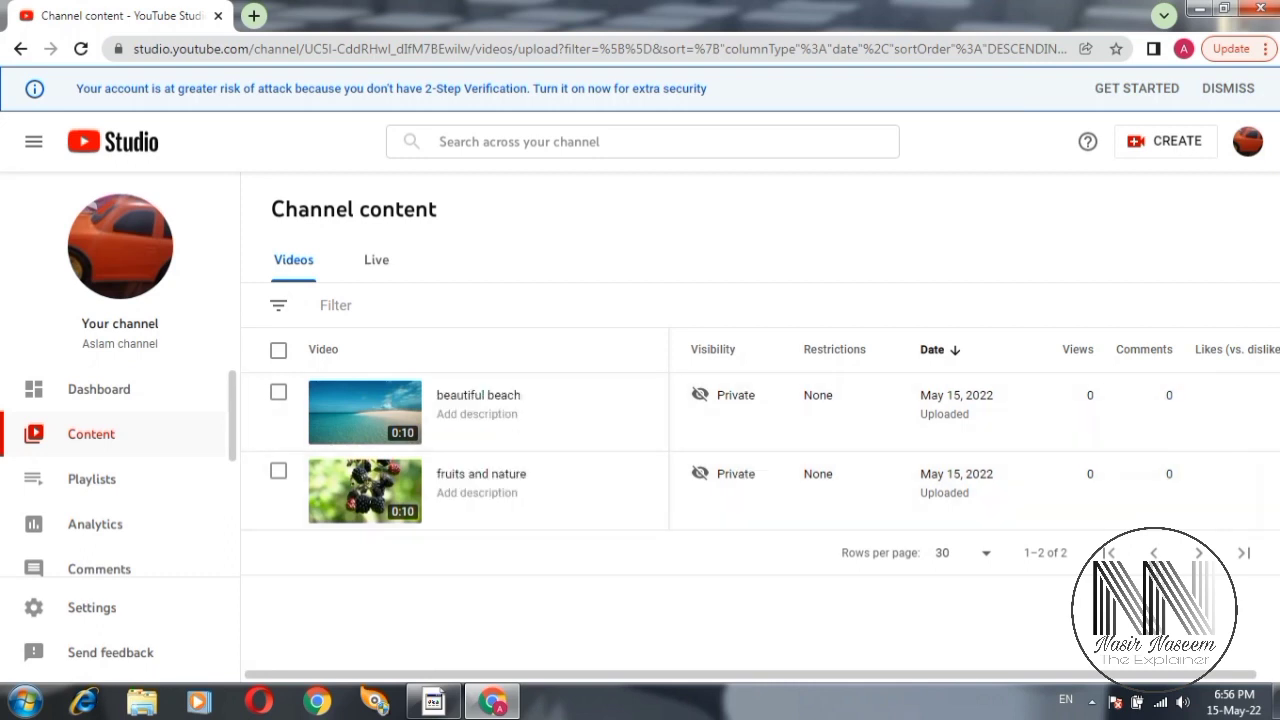
# Close the Chrome window showing YouTube Studio.
pyautogui.click(1259, 9)
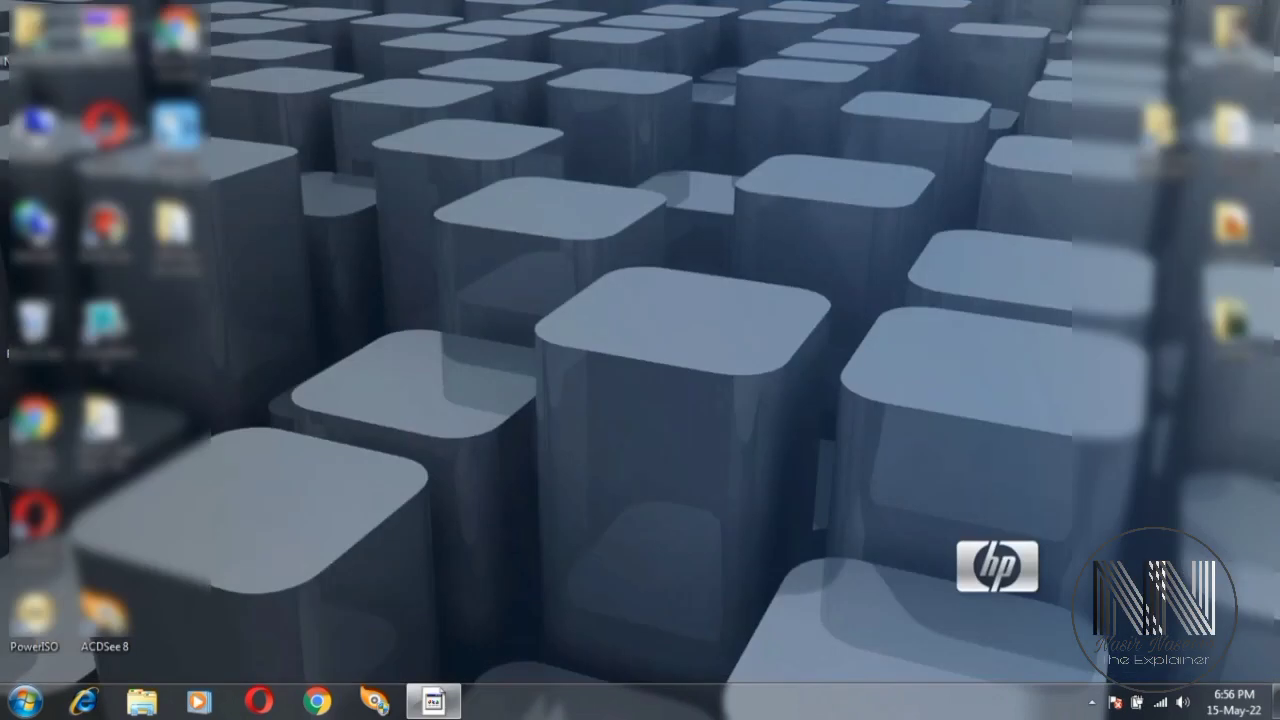